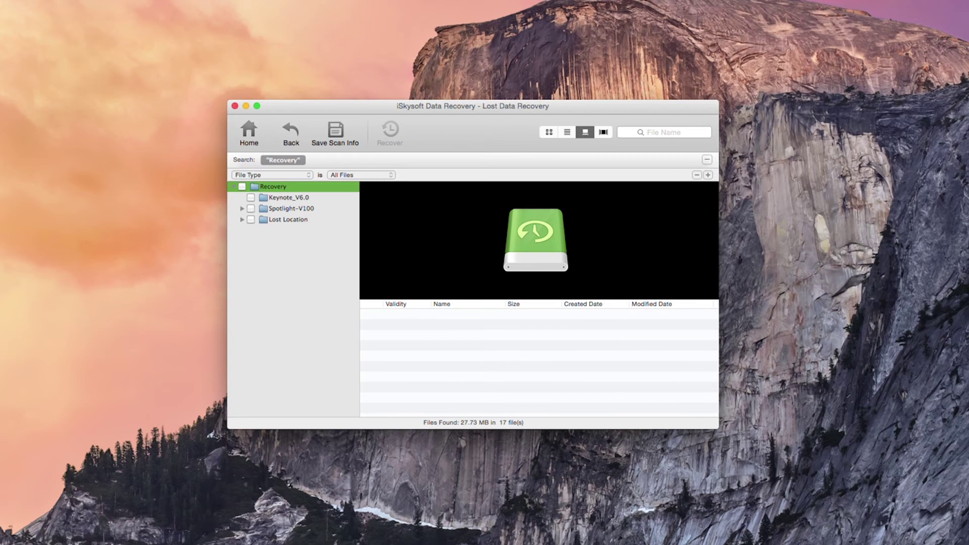
Tick the Lost Location and Spotlight-V100 folders, expanding them to show temp111 and Store-V2
key("Down")
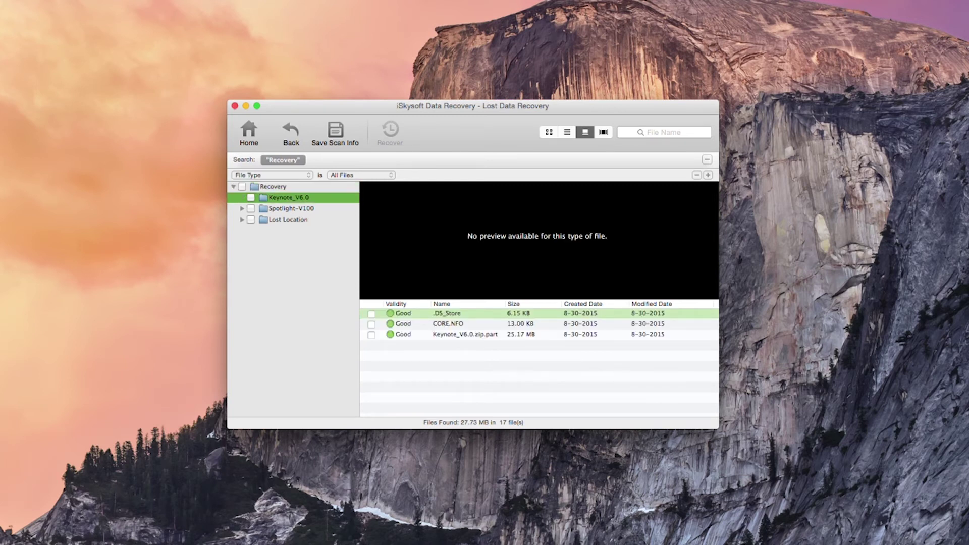
key("Down")
key("Down")
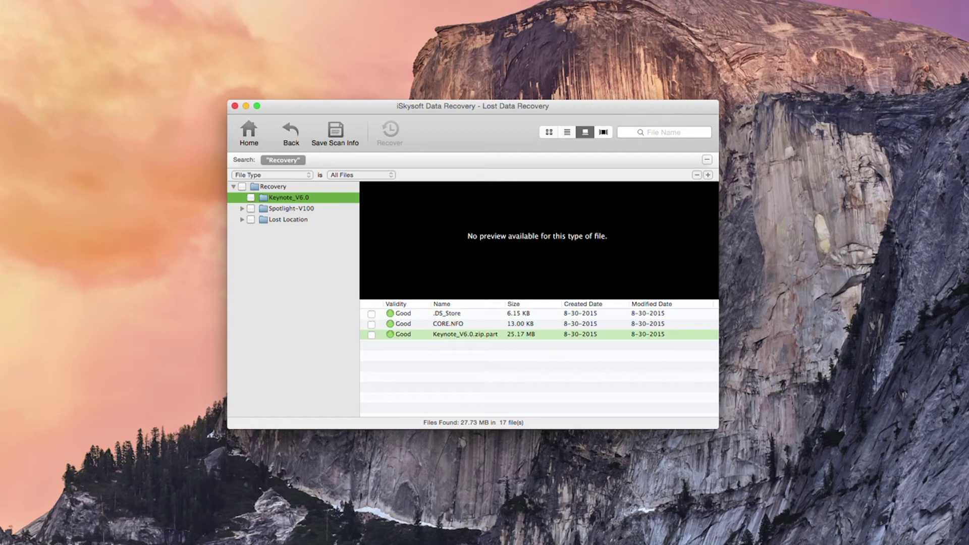
key("Down")
key("Down")
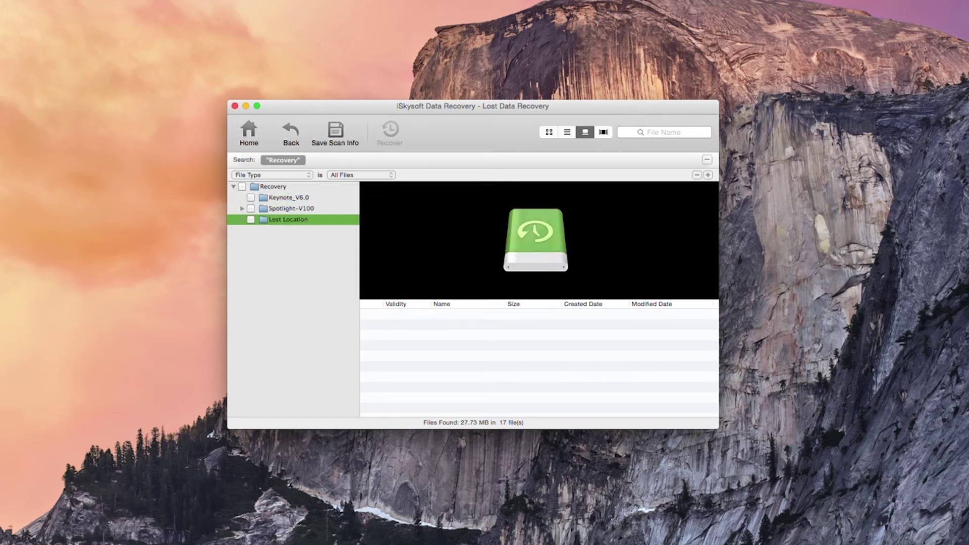
key("space")
key("Right")
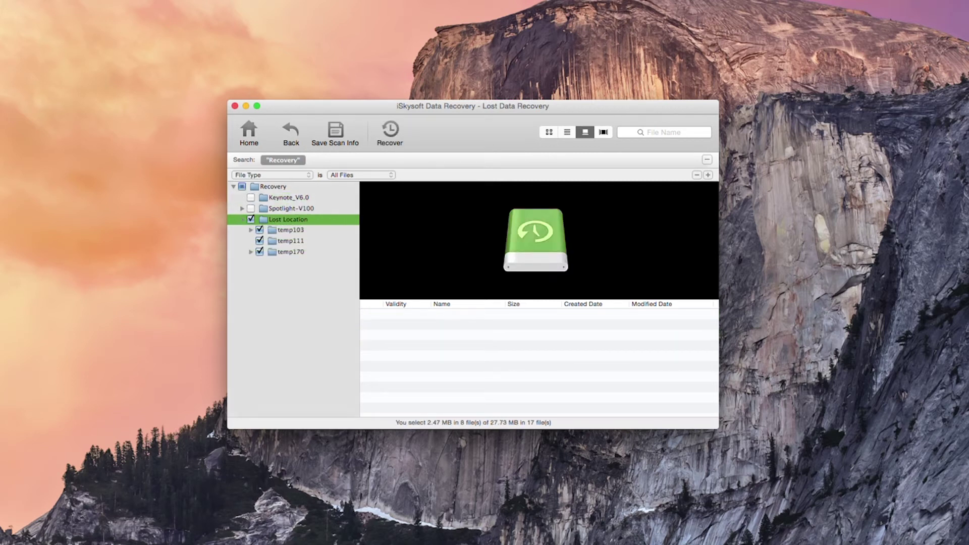
key("Down")
key("Down")
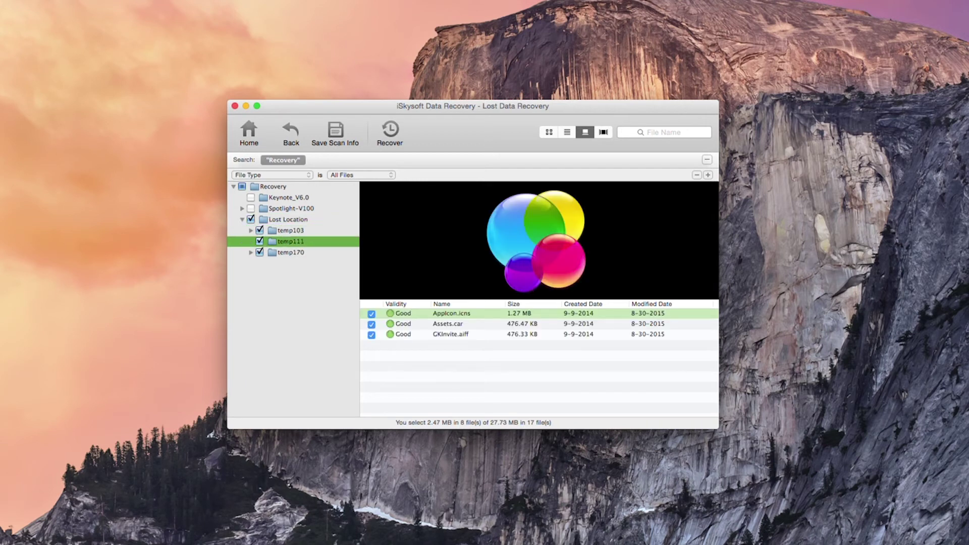
key("Up")
key("Up")
key("Up")
key("space")
key("Right")
key("Down")
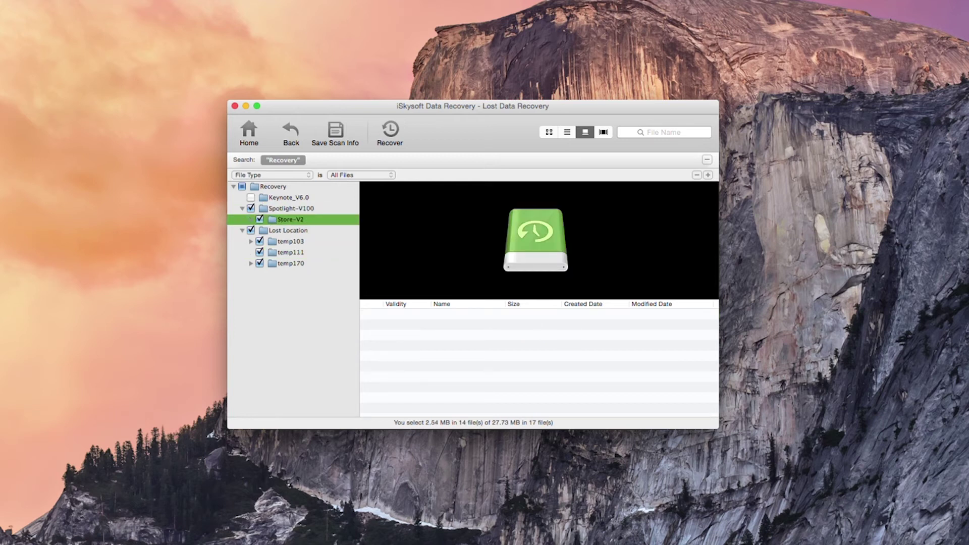
Tick Keynote_V6.0 so all 17 files are included, then view temp111's files
key("Down")
key("Down")
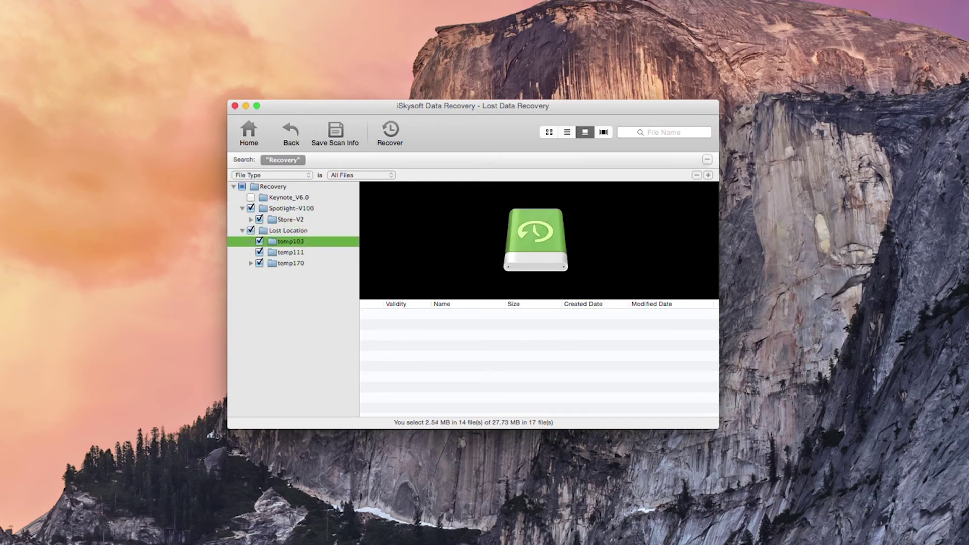
key("Down")
key("Up")
key("Up")
key("Up")
key("space")
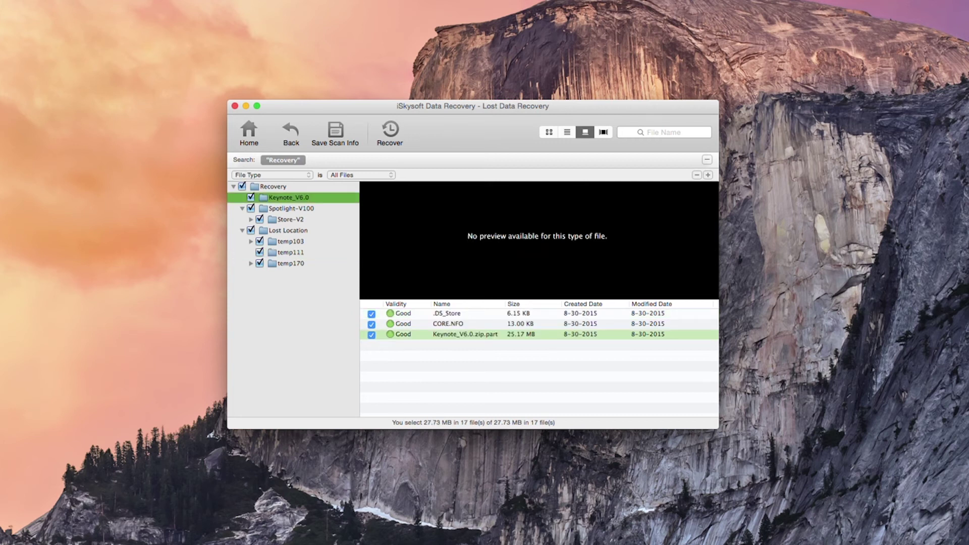
key("Down")
key("Down")
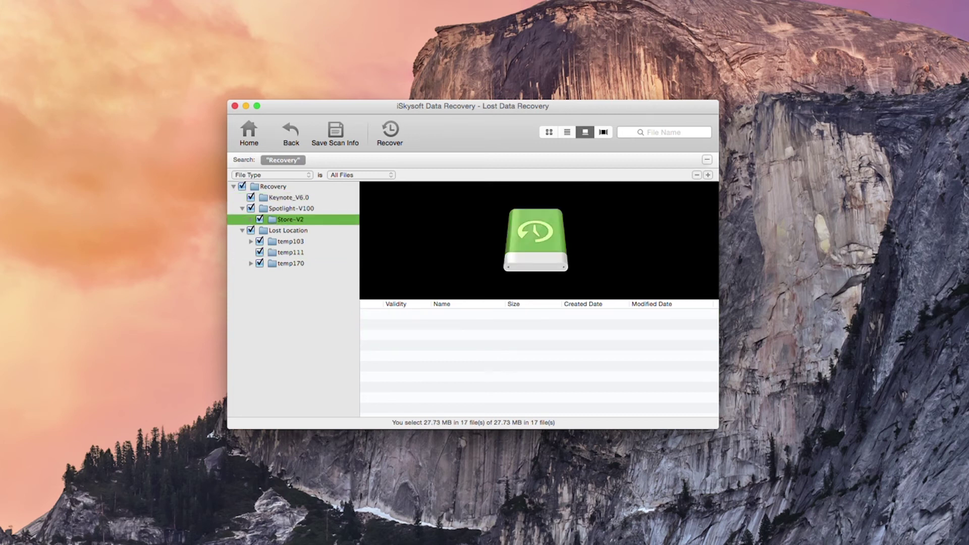
key("Down")
key("Down")
key("Down")
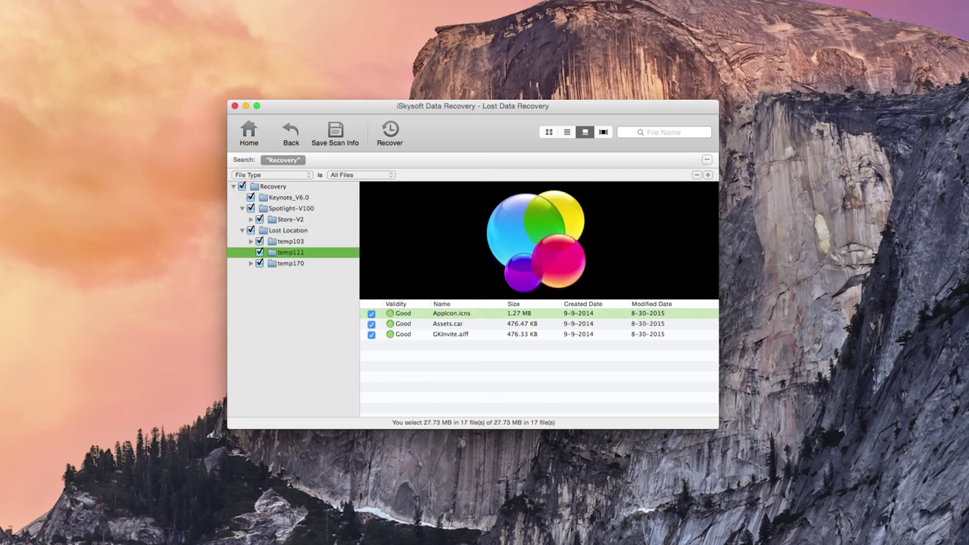
key("Down")
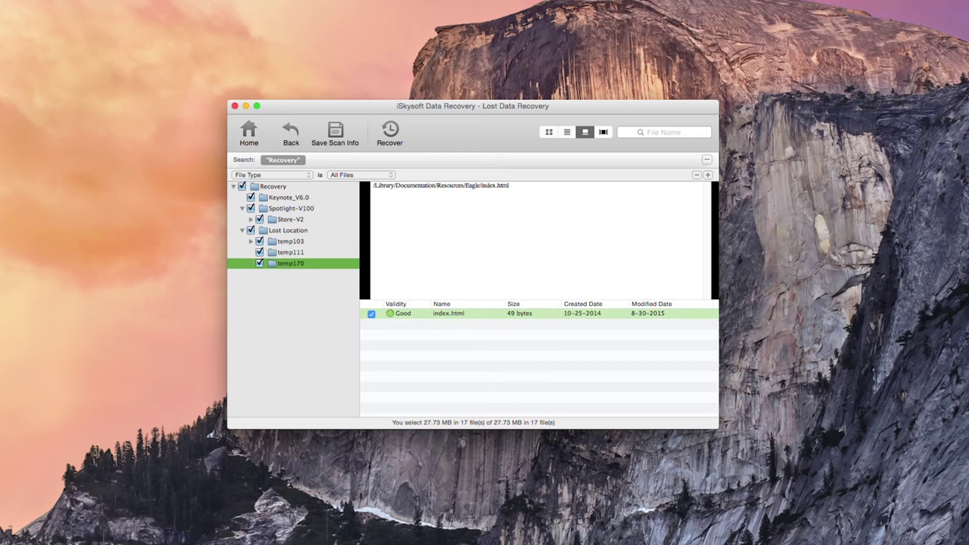
key("Up")
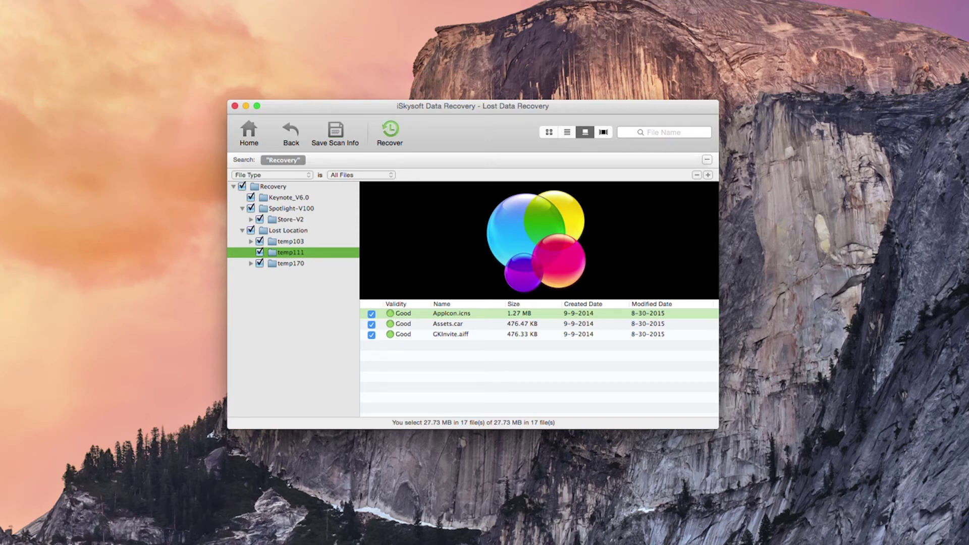
Recover the 17 marked files to the Desktop as 'Data Recovery 2015-08-30 at 00.25.27'
left_click(390, 134)
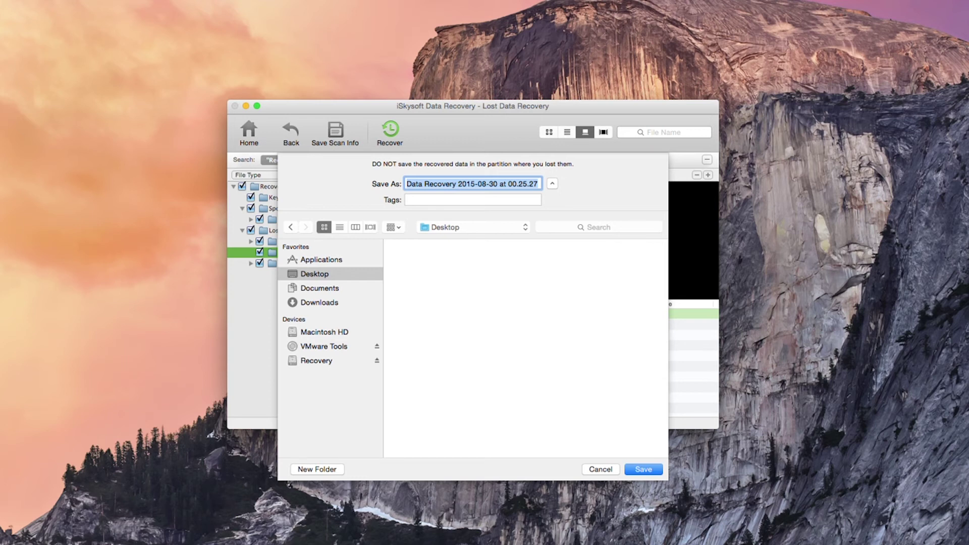
key("Return")
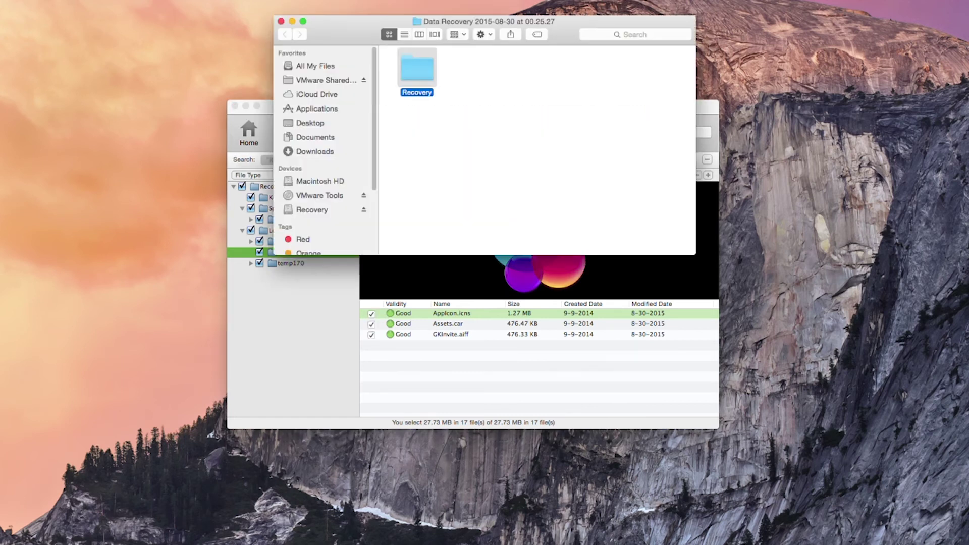
Browse the recovered Recovery folder down through Spotlight-V100 and Store-V2, then return
double_click(417, 72)
double_click(564, 70)
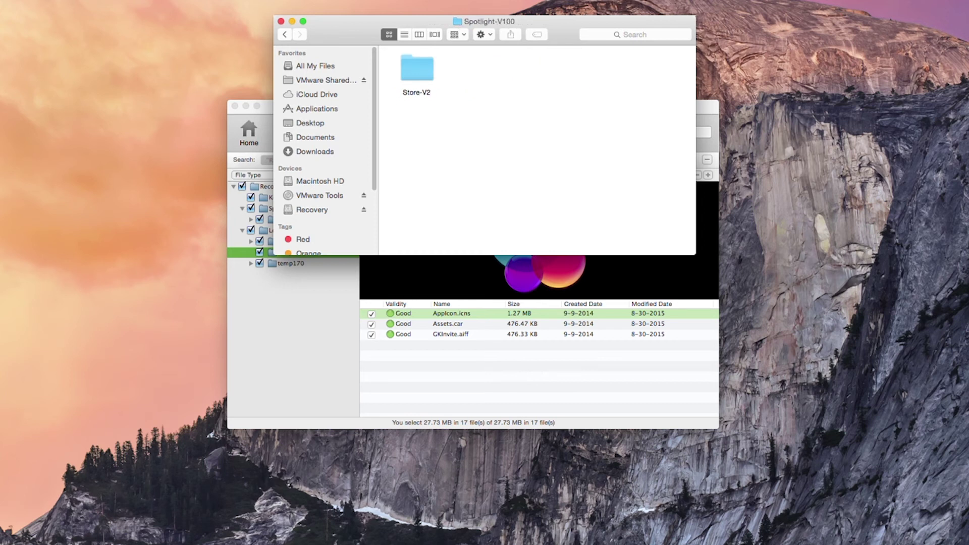
double_click(416, 69)
double_click(416, 70)
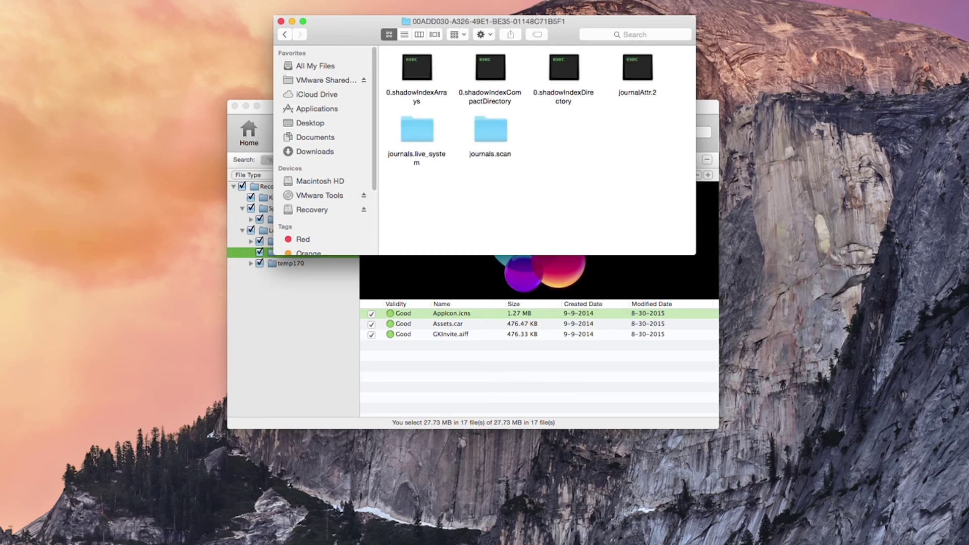
left_click(285, 34)
left_click(285, 34)
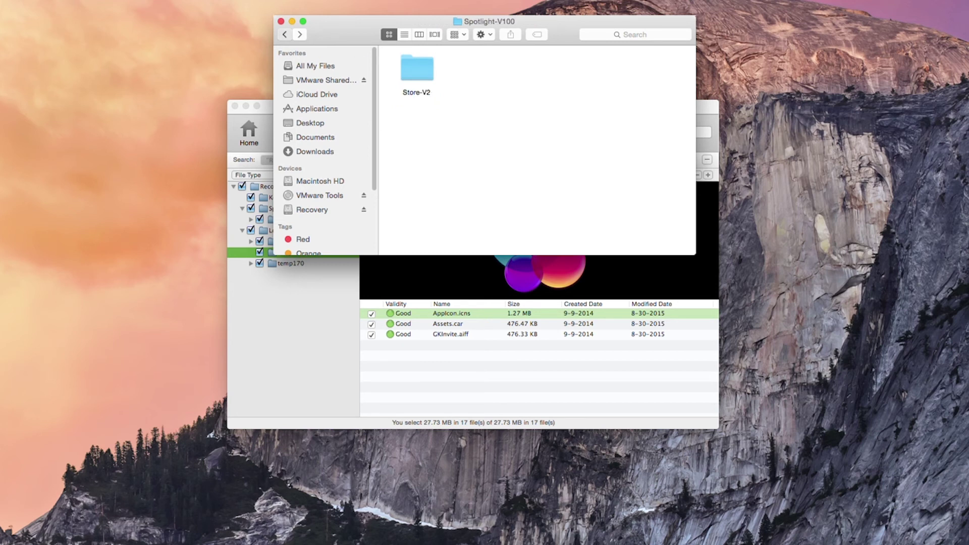
Inspect Lost Location's temp111 files, including GKInvite.aiff, and the temp170 folder
double_click(490, 70)
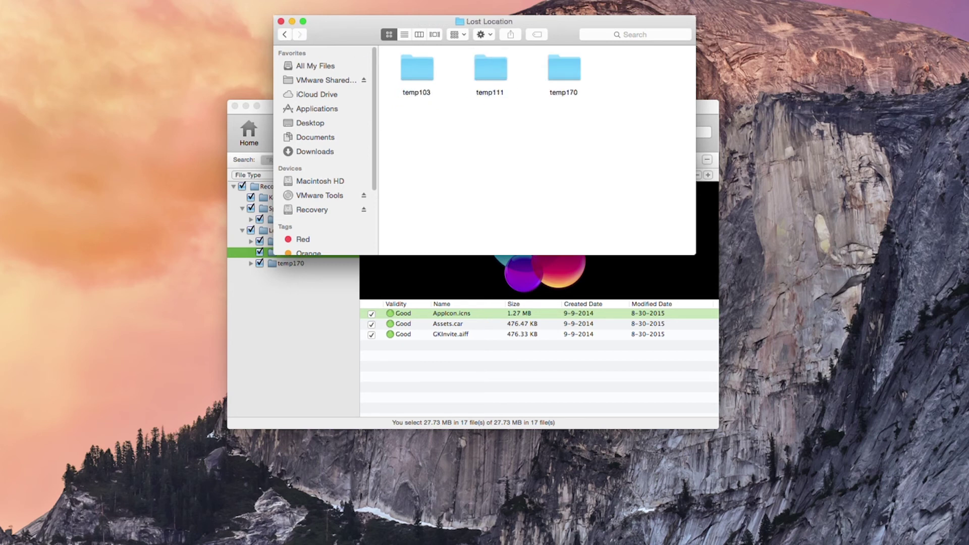
double_click(489, 70)
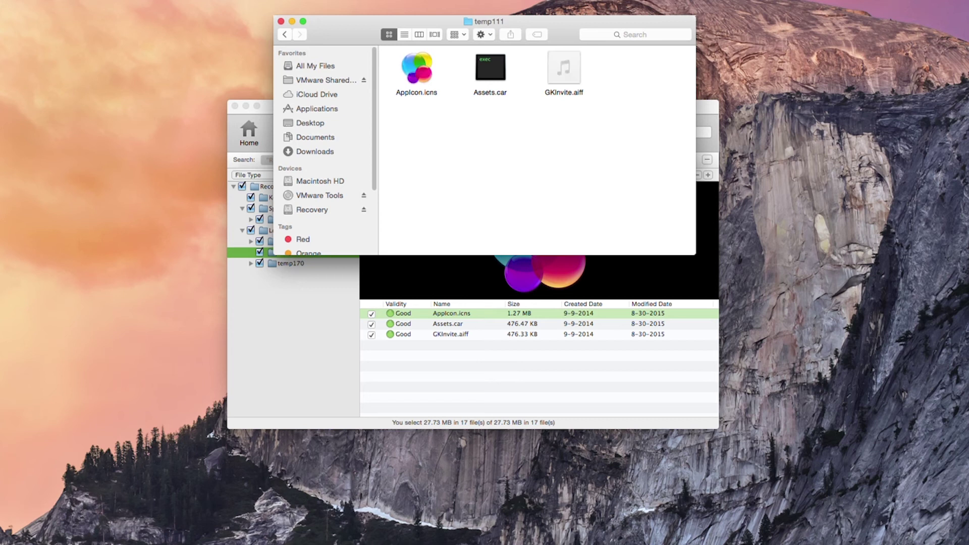
key("Right")
key("Right")
key("Right")
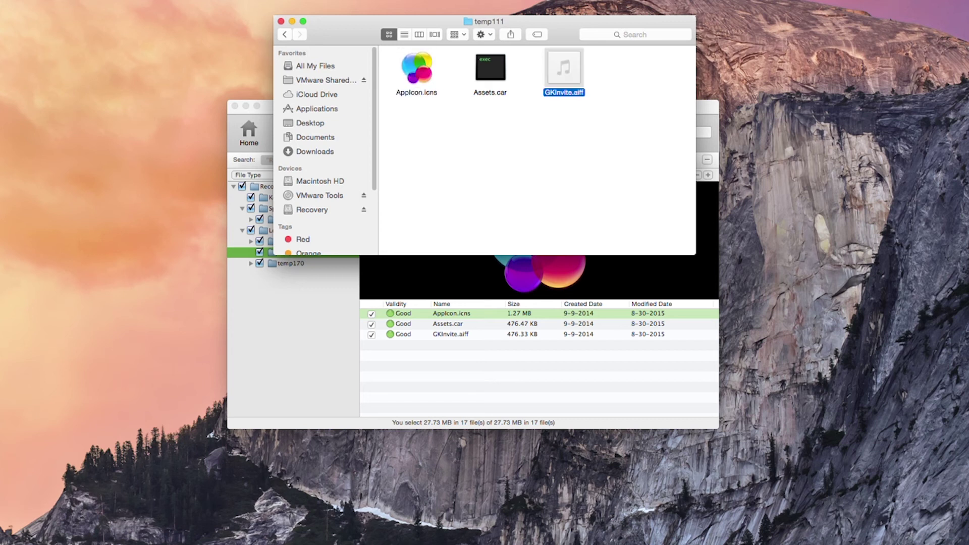
key("super+bracketleft")
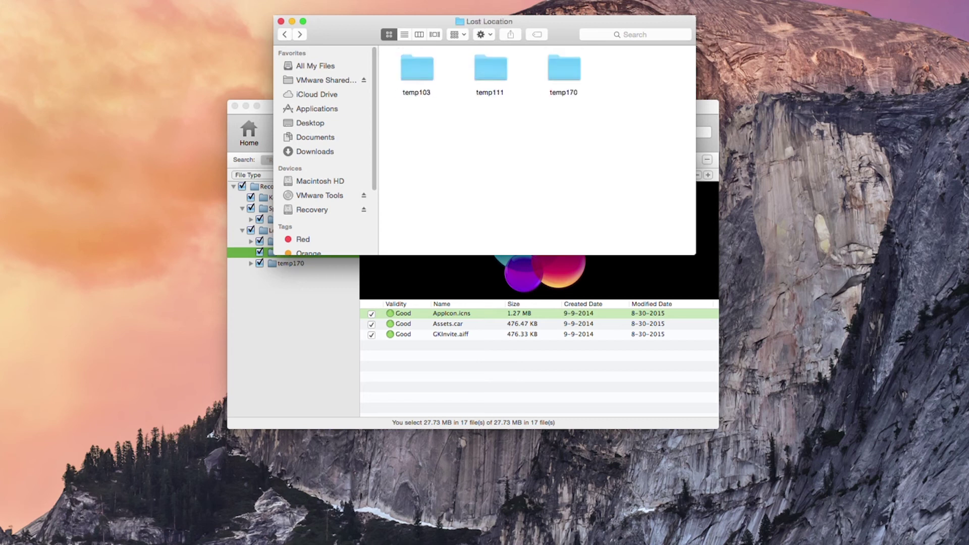
key("Right")
key("super+Down")
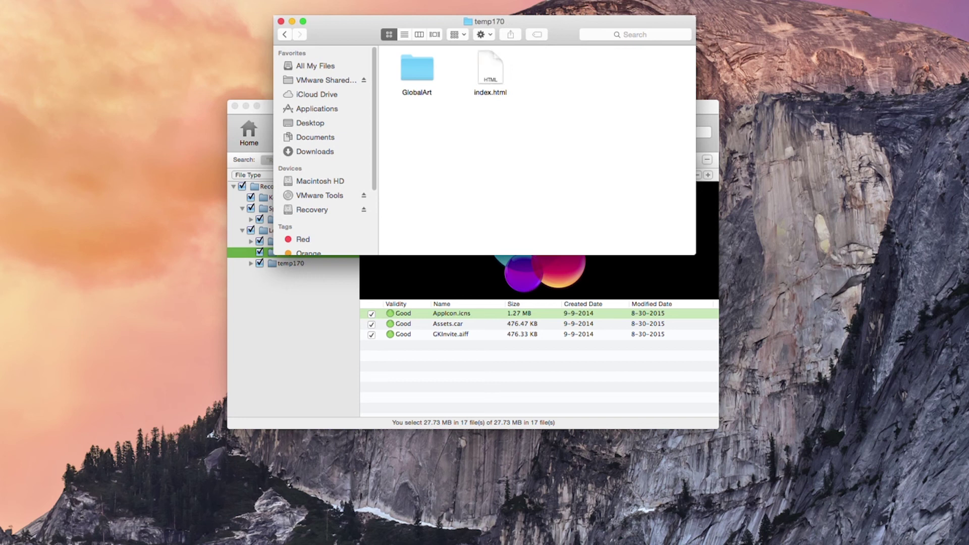
Explore temp103's Contents and Resources folders, then close the Finder window
key("super+bracketleft")
key("Left")
key("Left")
key("super+Down")
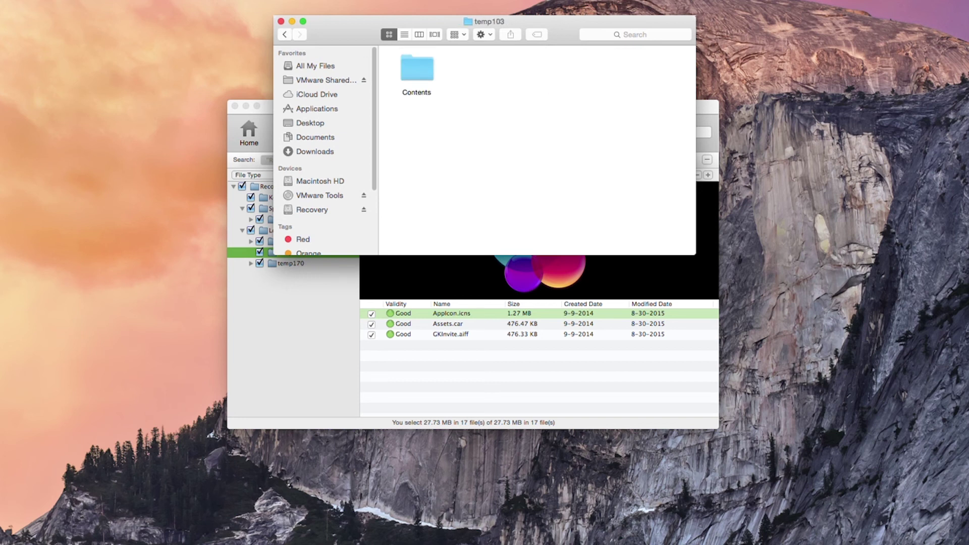
key("Right")
key("super+Down")
key("Right")
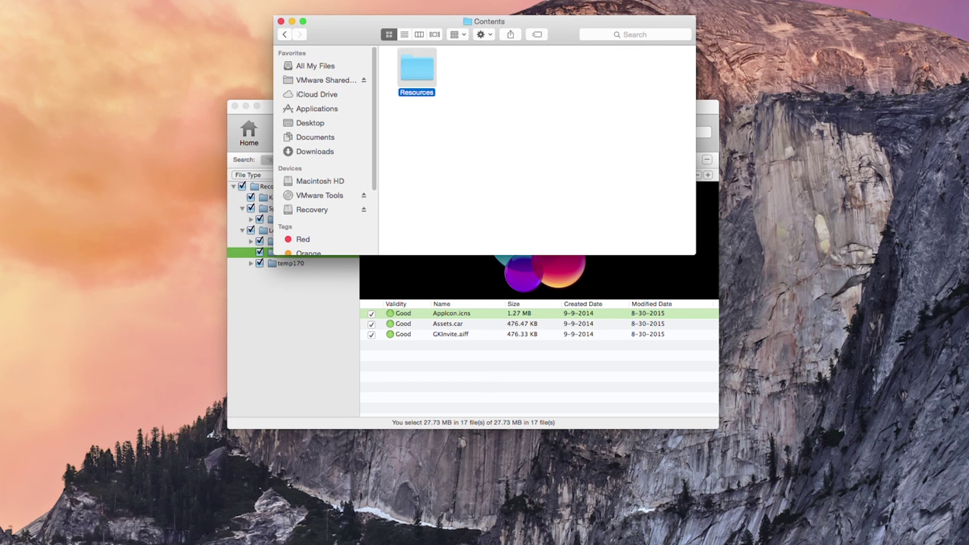
key("super+Down")
key("super+bracketleft")
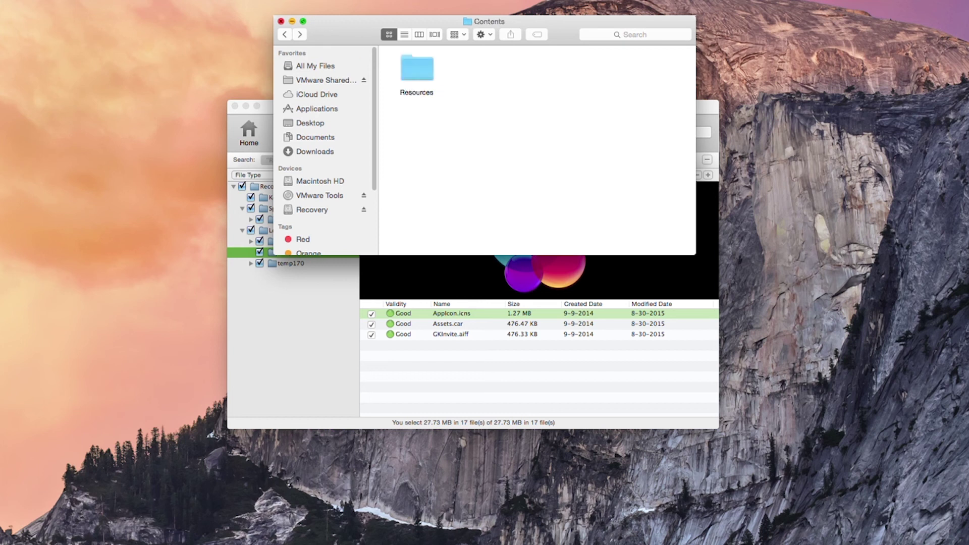
key("super+w")
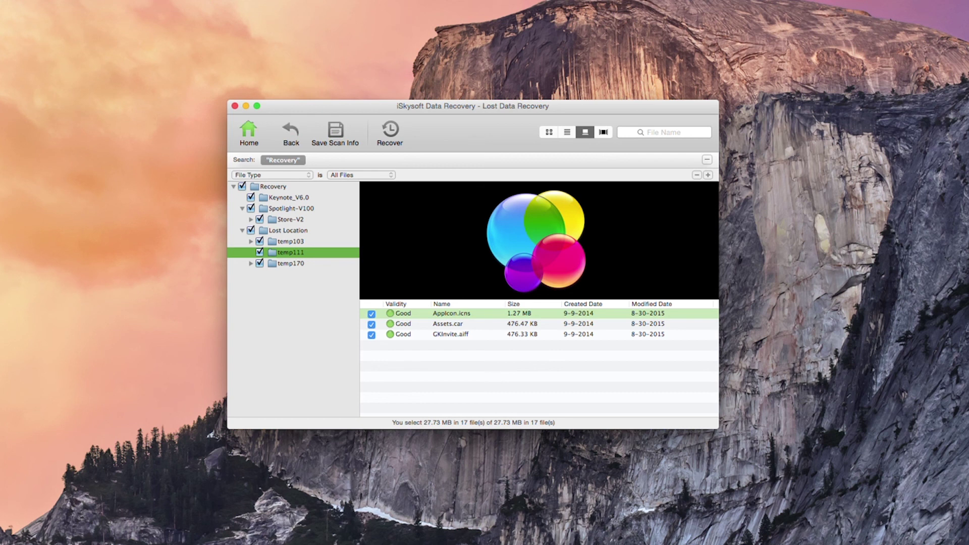
Go back to the Home screen, answering the save-scan-results prompt
left_click(248, 132)
left_click(448, 122)
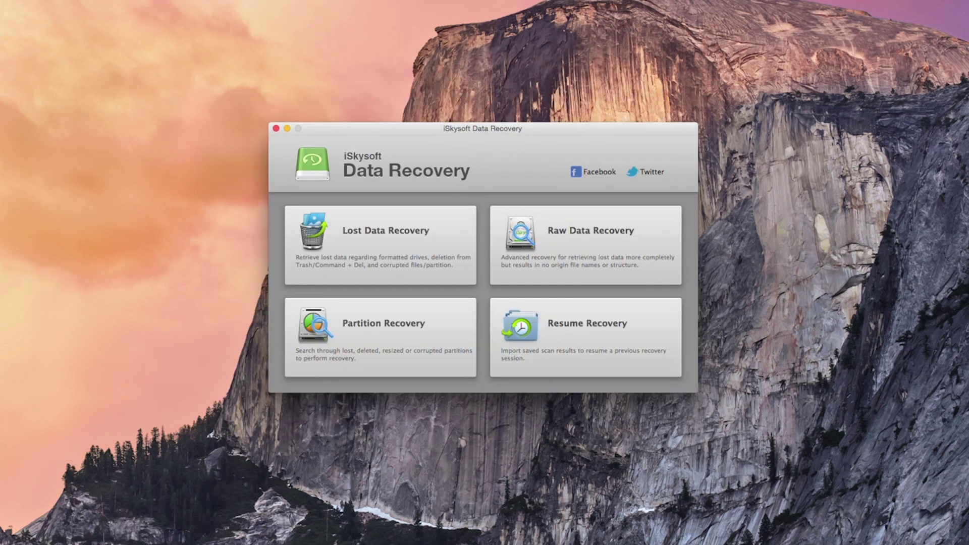